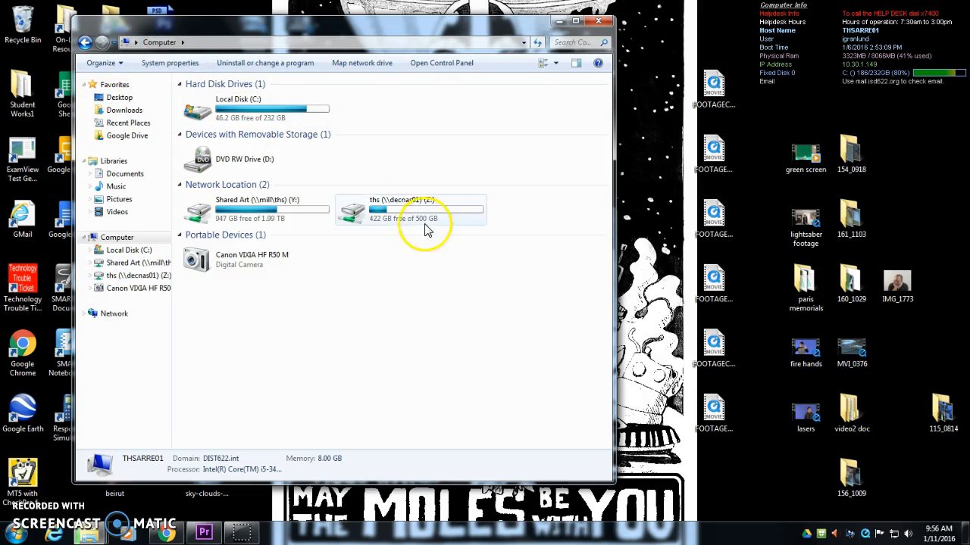
Step: Browse the ths network drive to AssignmentPickup > Art > Video production pickup > edit to the beat
{"action": "left_click", "coordinate": [360, 211]}
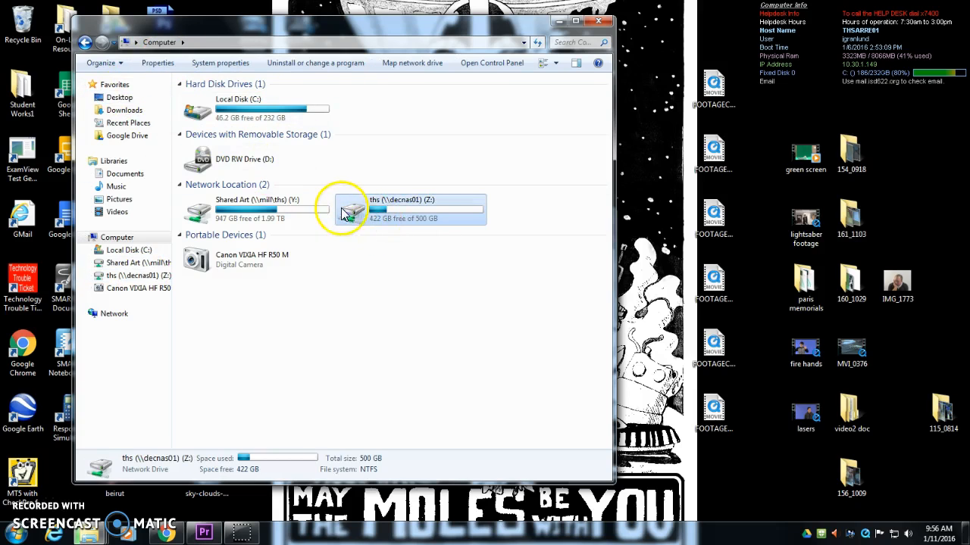
{"action": "double_click", "coordinate": [345, 212]}
{"action": "double_click", "coordinate": [201, 136]}
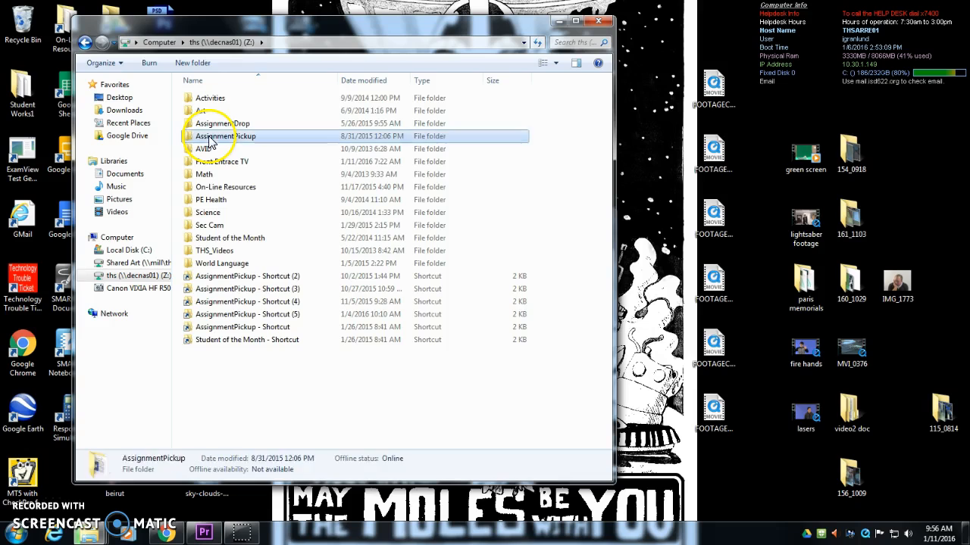
{"action": "double_click", "coordinate": [201, 137]}
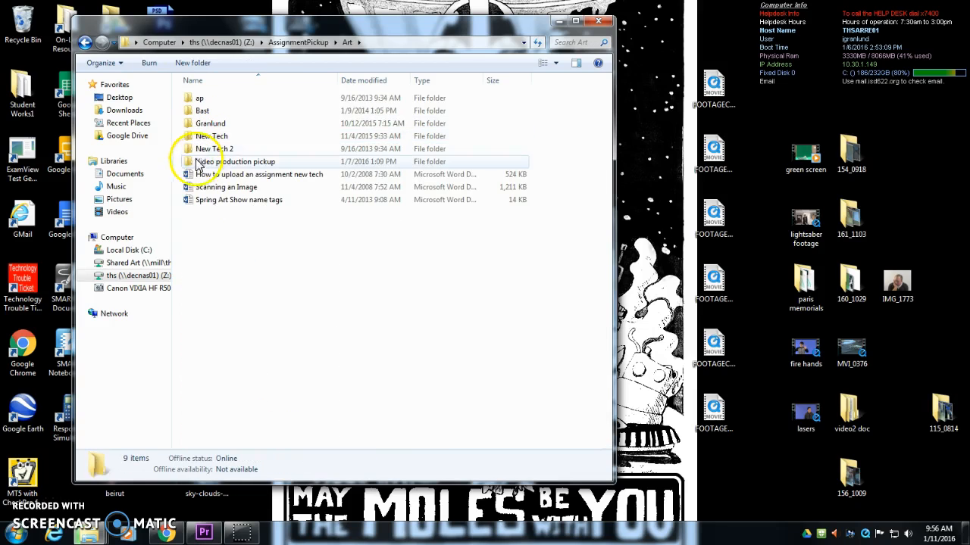
{"action": "double_click", "coordinate": [229, 162]}
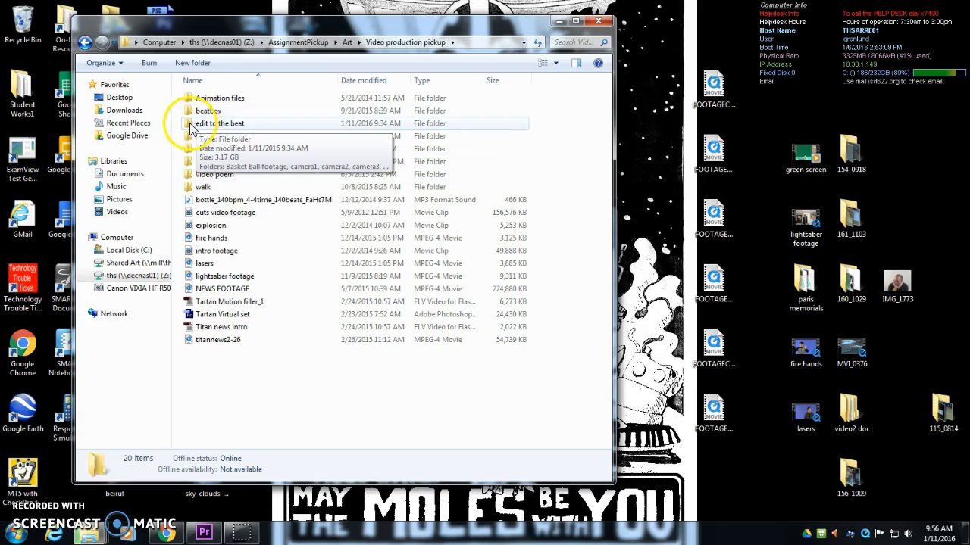
{"action": "double_click", "coordinate": [201, 127]}
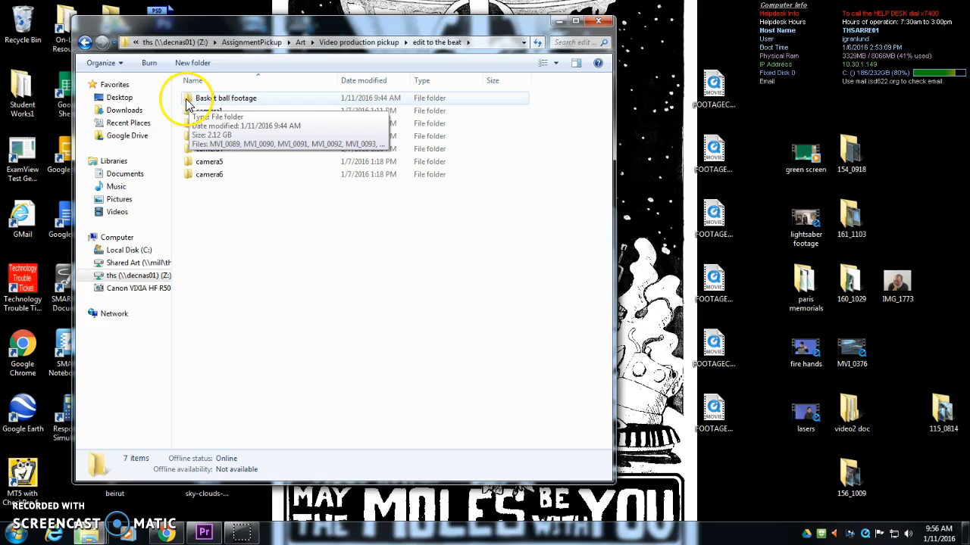
Step: Close the file browser and switch to Premiere Pro
{"action": "left_click", "coordinate": [932, 351]}
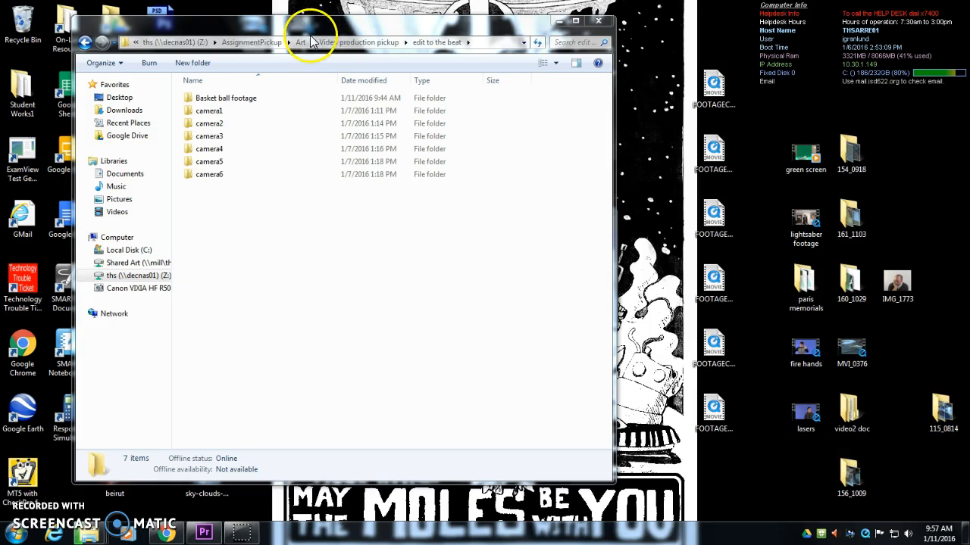
{"action": "left_click", "coordinate": [598, 23]}
{"action": "left_click", "coordinate": [204, 534]}
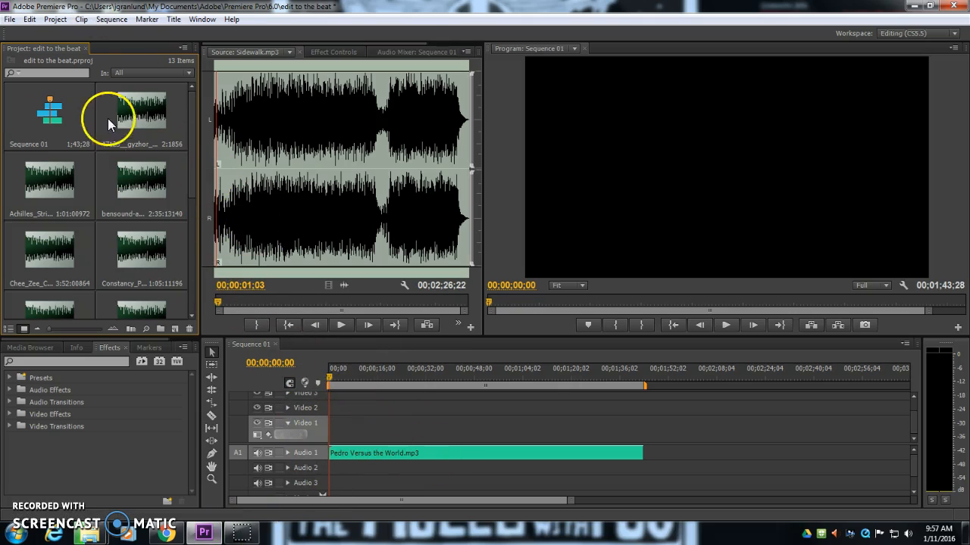
Step: Delete every audio clip from the project except Sequence 01 and Pedro Versus the World.mp3
{"action": "left_click", "coordinate": [147, 142]}
{"action": "left_click_drag", "start_coordinate": [191, 172], "coordinate": [196, 218]}
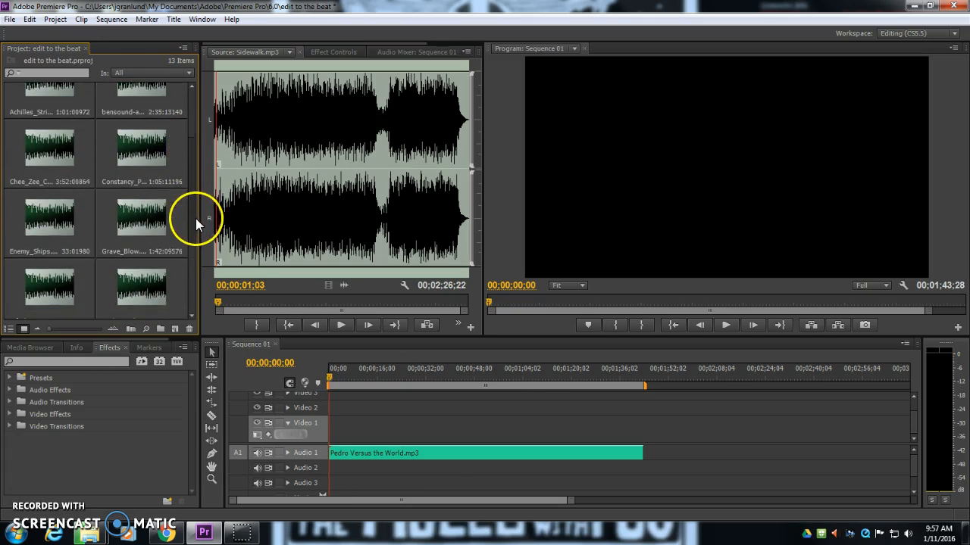
{"action": "left_click", "coordinate": [142, 221], "text": "shift"}
{"action": "key", "text": "Delete"}
{"action": "left_click", "coordinate": [129, 102]}
{"action": "key", "text": "Delete"}
{"action": "left_click", "coordinate": [69, 174]}
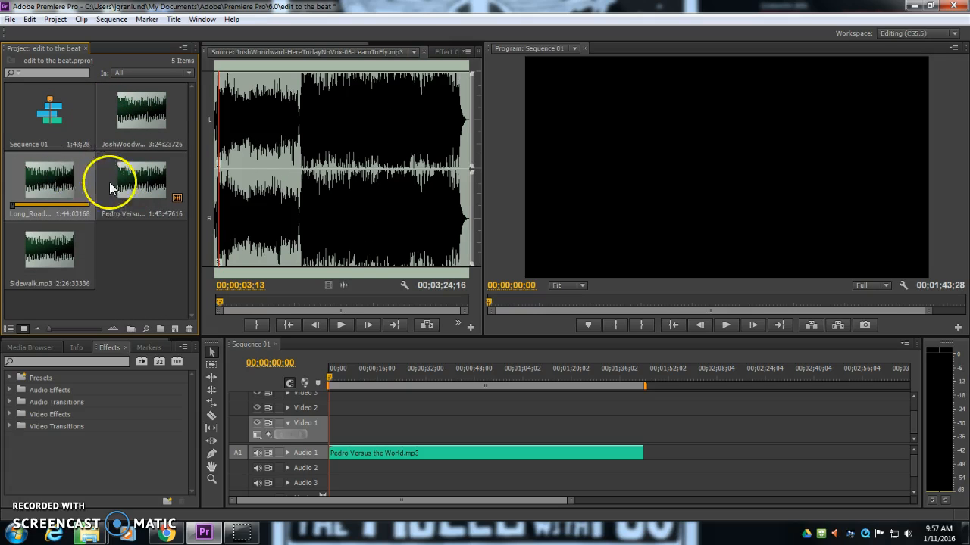
{"action": "left_click", "coordinate": [124, 124], "text": "ctrl"}
{"action": "key", "text": "Delete"}
{"action": "left_click", "coordinate": [61, 175]}
{"action": "key", "text": "Delete"}
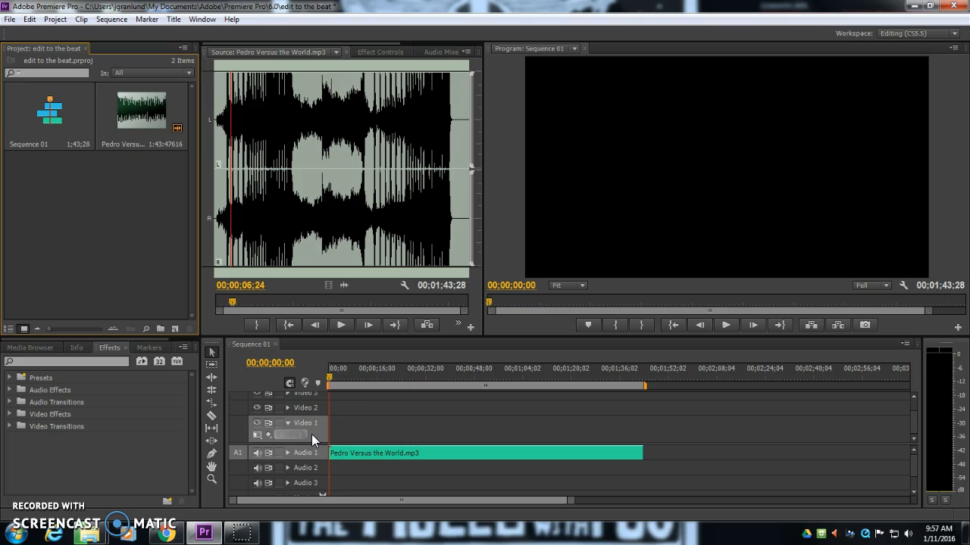
Step: Play the sequence to hear the Pedro Versus the World.mp3 song, expanding the Audio 1 track
{"action": "left_click", "coordinate": [353, 453]}
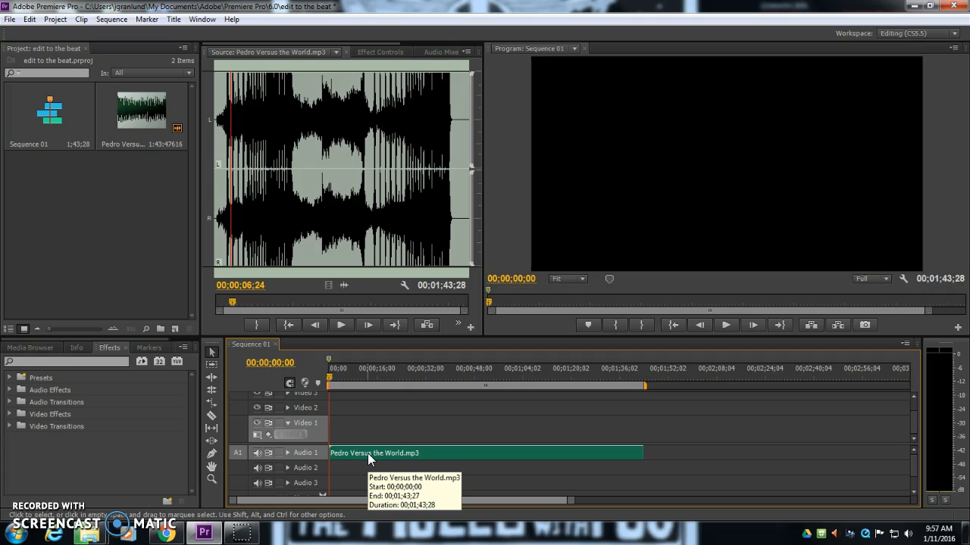
{"action": "left_click", "coordinate": [363, 431]}
{"action": "left_click", "coordinate": [719, 325]}
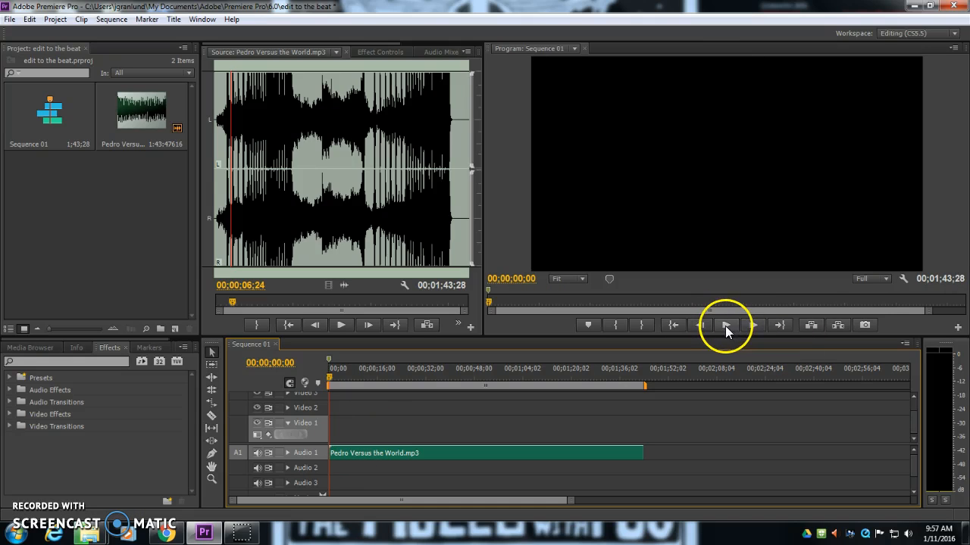
{"action": "key", "text": "space"}
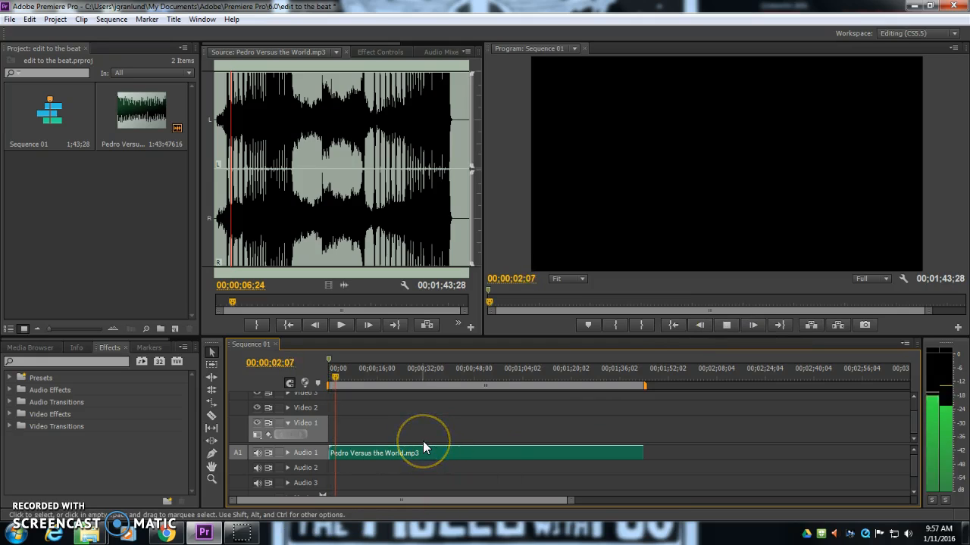
{"action": "left_click", "coordinate": [287, 453]}
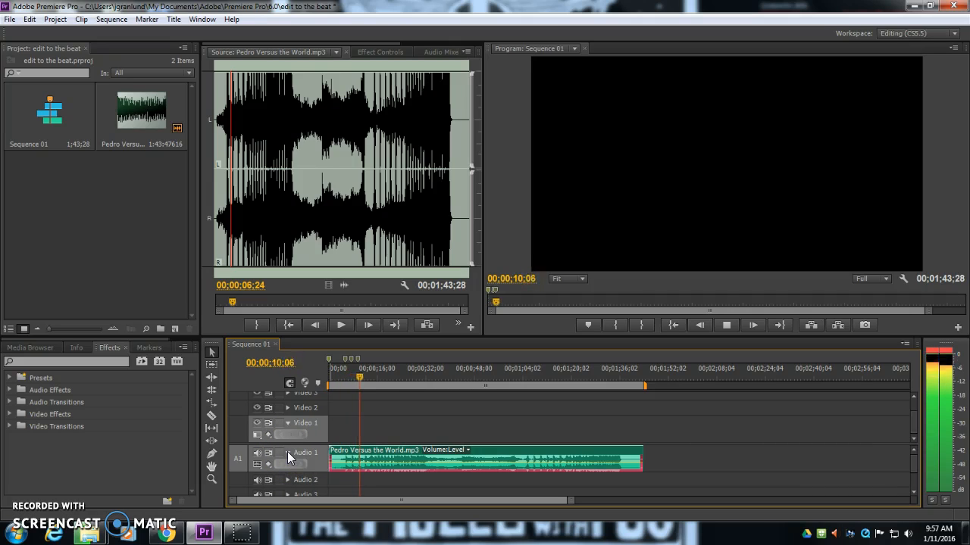
{"action": "key", "text": "space"}
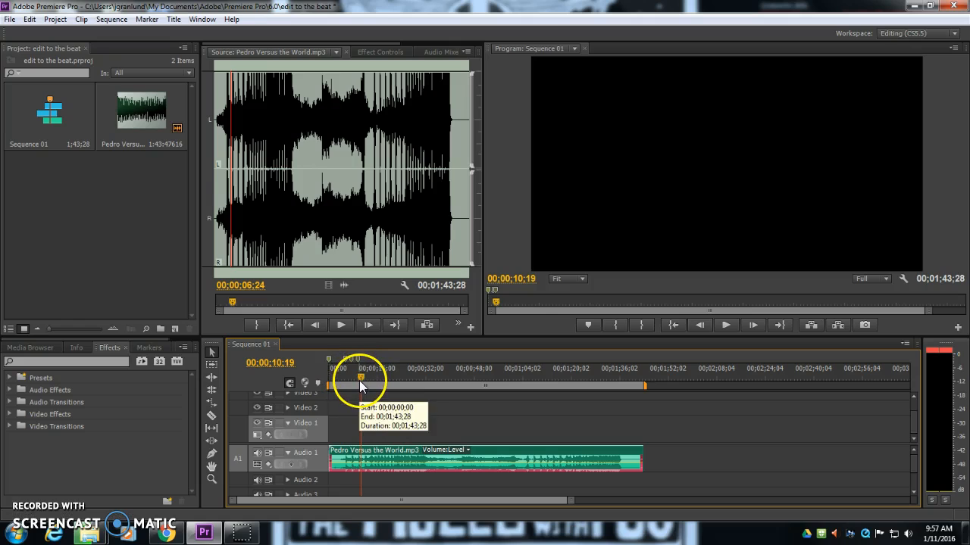
Step: Add a sequence marker at the playhead and collapse then re-expand the Audio 1 track
{"action": "key", "text": "m"}
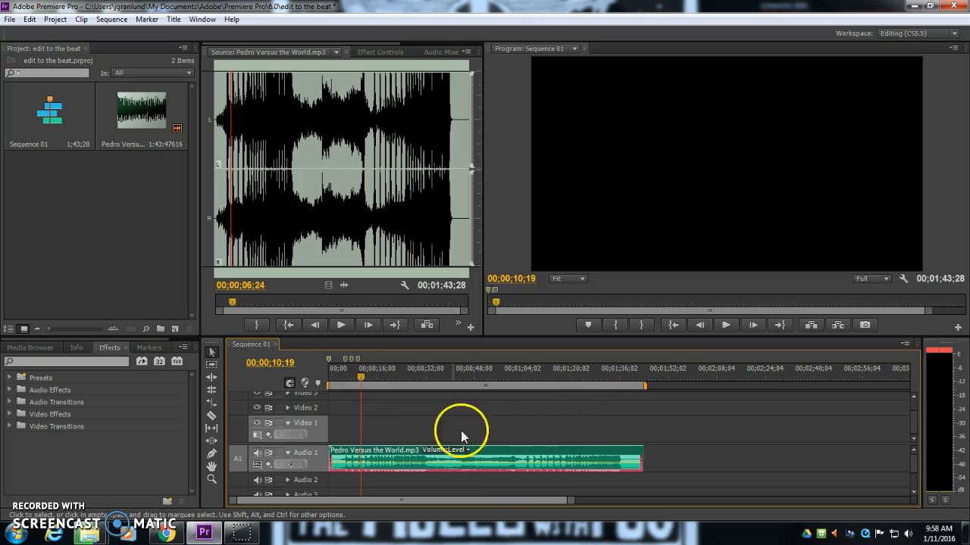
{"action": "left_click", "coordinate": [287, 453]}
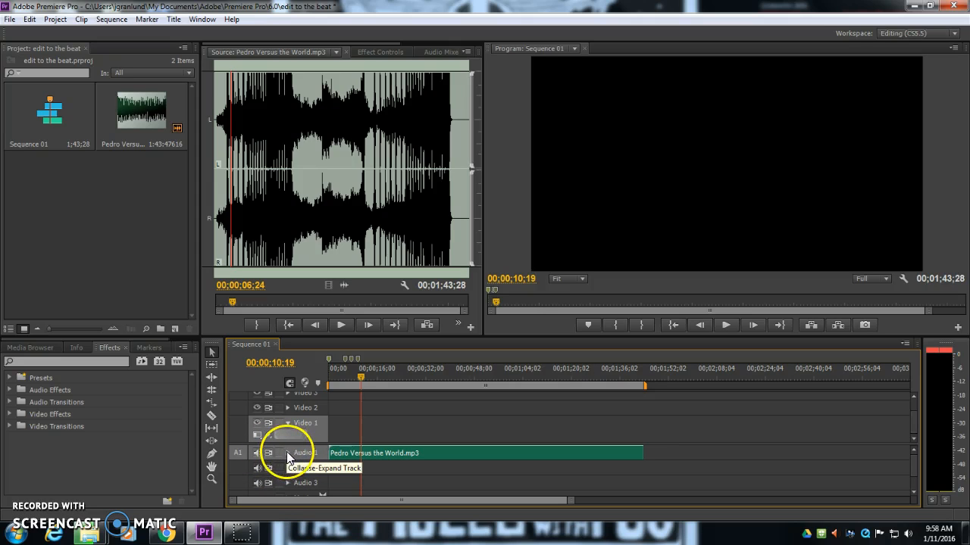
{"action": "left_click", "coordinate": [286, 453]}
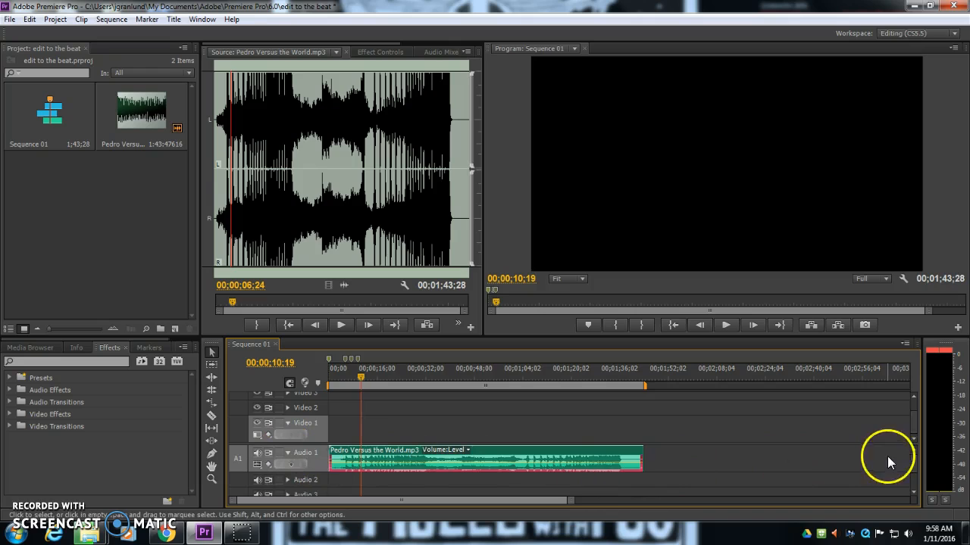
Step: Add sequence markers on the song's beats across roughly the first 20 seconds of the timeline
{"action": "left_click_drag", "start_coordinate": [572, 501], "coordinate": [353, 503]}
{"action": "left_click_drag", "start_coordinate": [435, 376], "coordinate": [709, 376]}
{"action": "key", "text": "m"}
{"action": "left_click", "coordinate": [647, 375]}
{"action": "key", "text": "m"}
{"action": "key", "text": "m"}
{"action": "key", "text": "m"}
{"action": "key", "text": "m"}
{"action": "left_click", "coordinate": [732, 376]}
{"action": "key", "text": "m"}
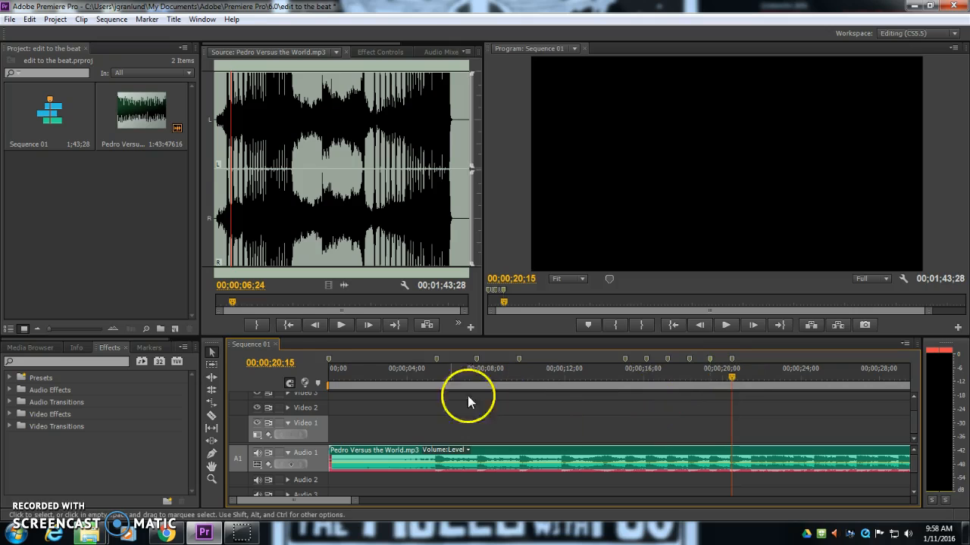
{"action": "left_click_drag", "start_coordinate": [352, 501], "coordinate": [531, 506]}
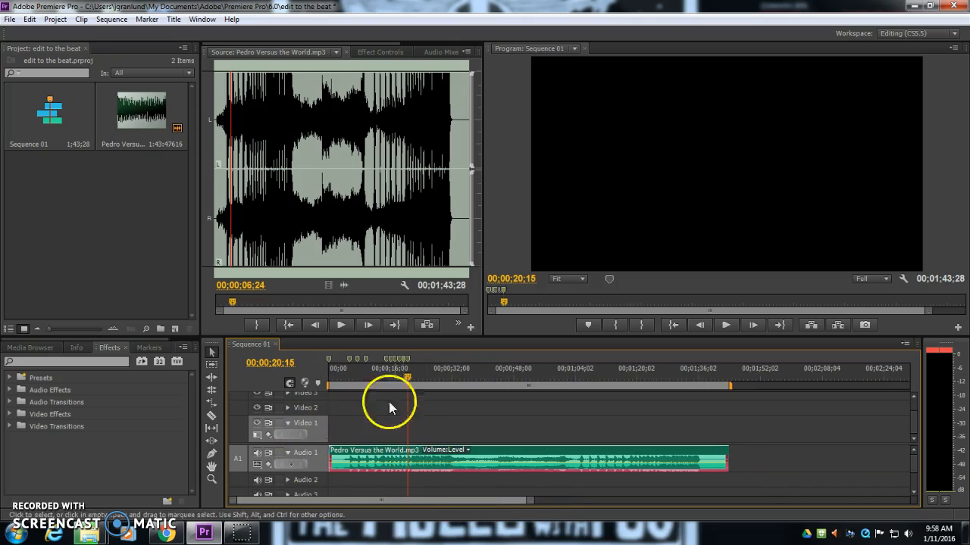
{"action": "left_click", "coordinate": [393, 466]}
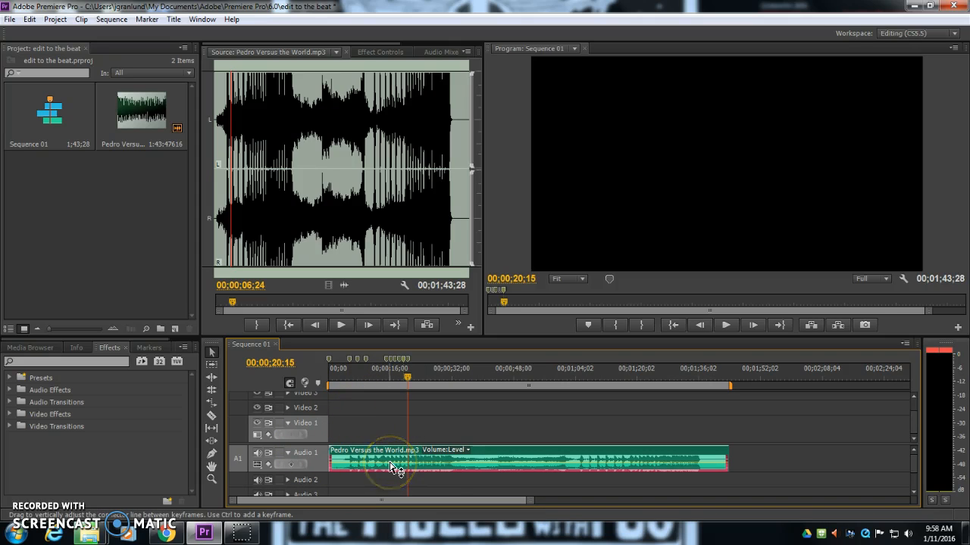
{"action": "left_click", "coordinate": [532, 430]}
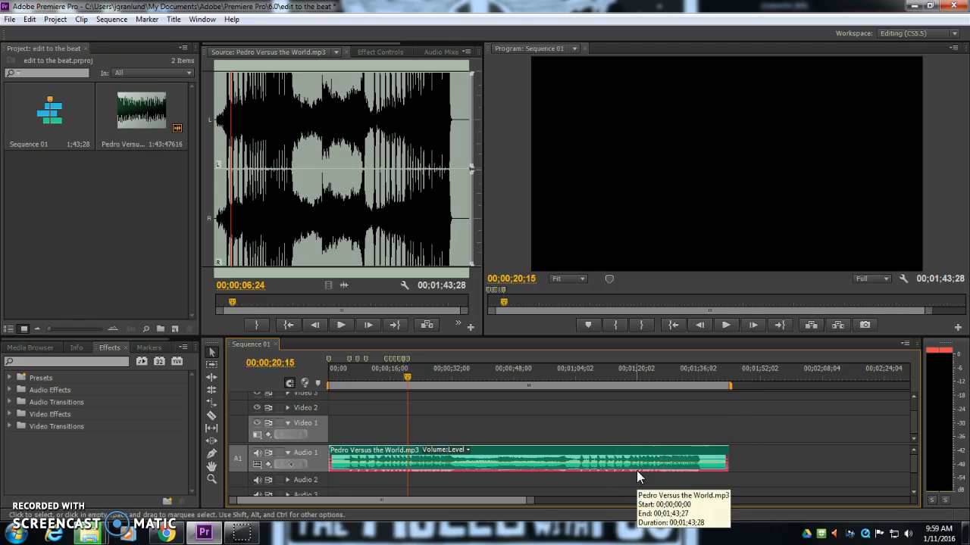
{"action": "key", "text": "alt"}
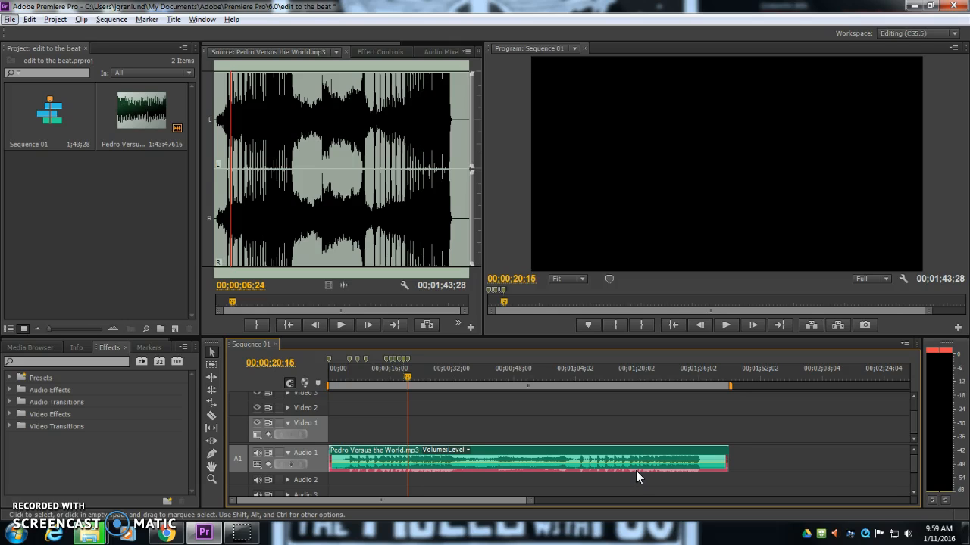
{"action": "right_click", "coordinate": [112, 224]}
{"action": "left_click", "coordinate": [30, 195]}
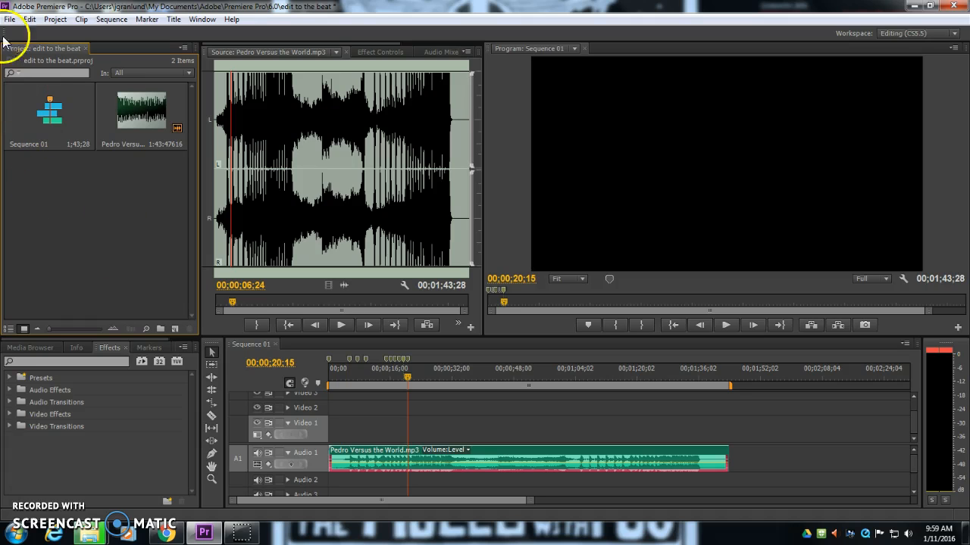
Step: Import the 115_0814 folder from the Desktop into the project
{"action": "left_click", "coordinate": [9, 20]}
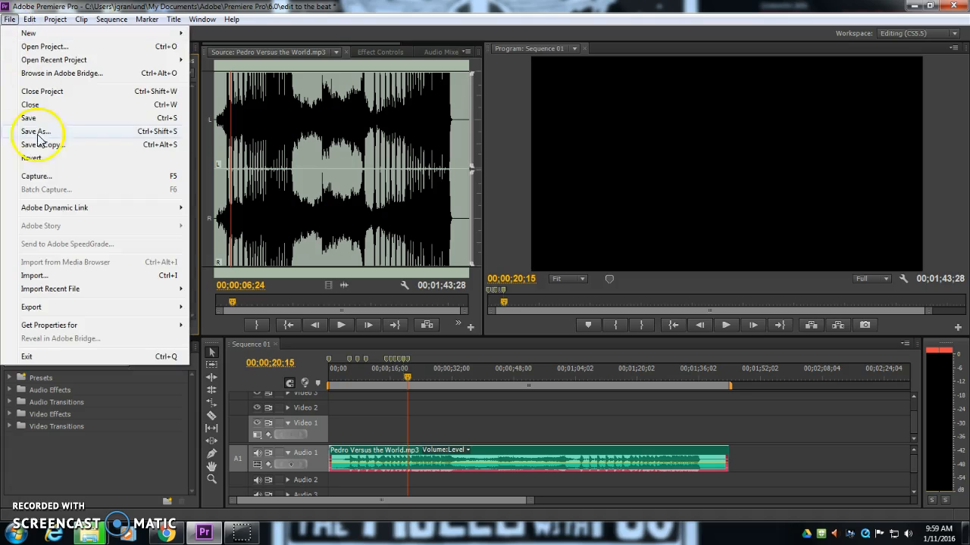
{"action": "left_click", "coordinate": [72, 276]}
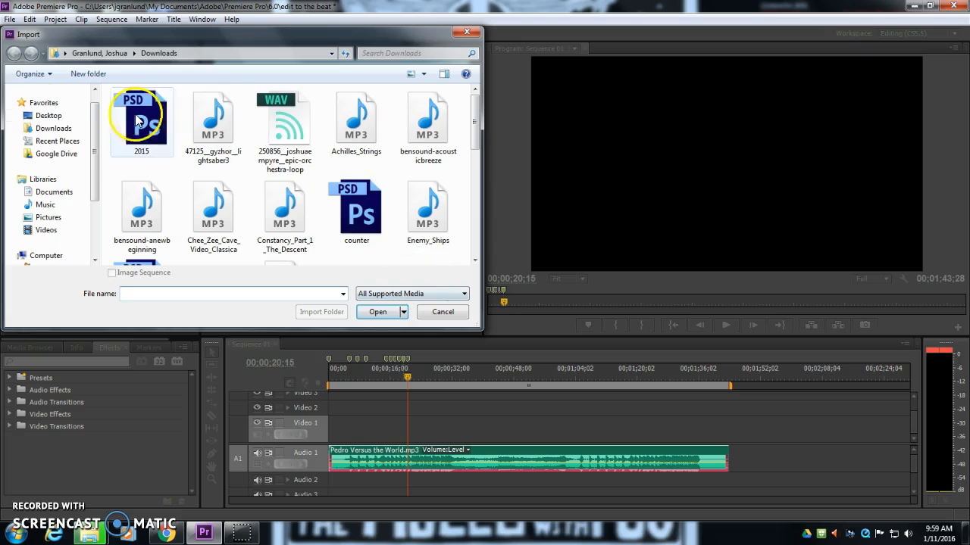
{"action": "left_click", "coordinate": [48, 115]}
{"action": "mouse_move", "coordinate": [474, 106]}
{"action": "left_mouse_down"}
{"action": "mouse_move", "coordinate": [486, 243]}
{"action": "mouse_move", "coordinate": [476, 121]}
{"action": "left_mouse_up"}
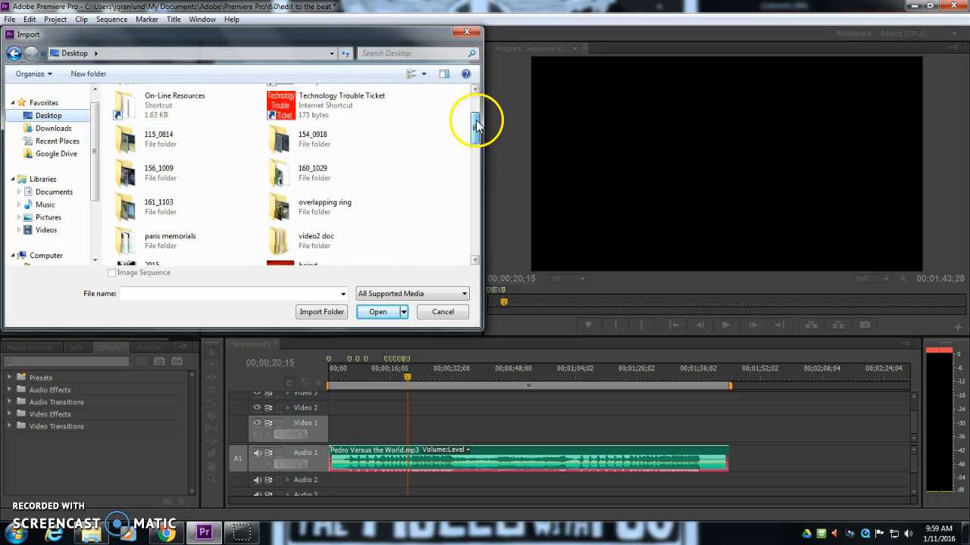
{"action": "left_click", "coordinate": [168, 137]}
{"action": "left_click", "coordinate": [317, 312]}
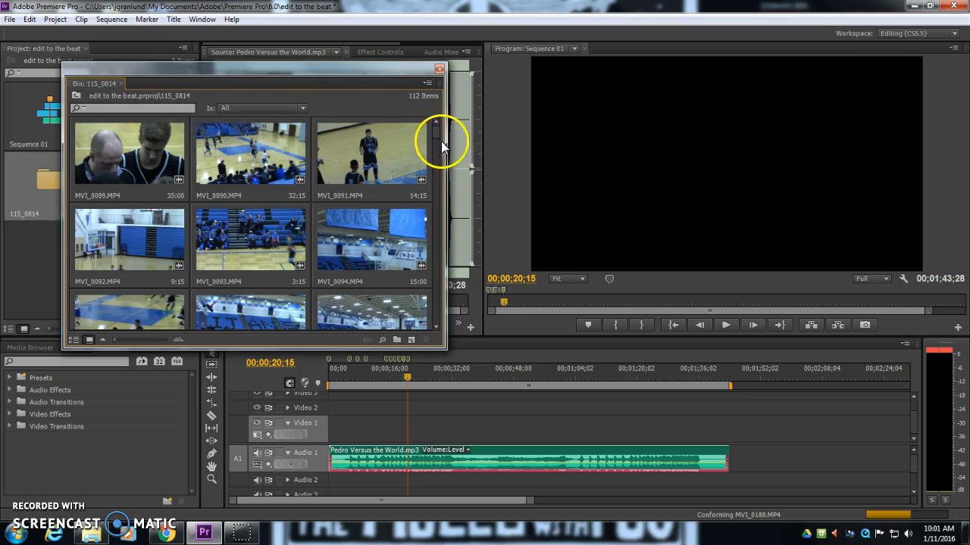
Step: Enlarge and reposition the 115_0814 bin window to see more of its clips
{"action": "left_click_drag", "start_coordinate": [435, 132], "coordinate": [435, 183]}
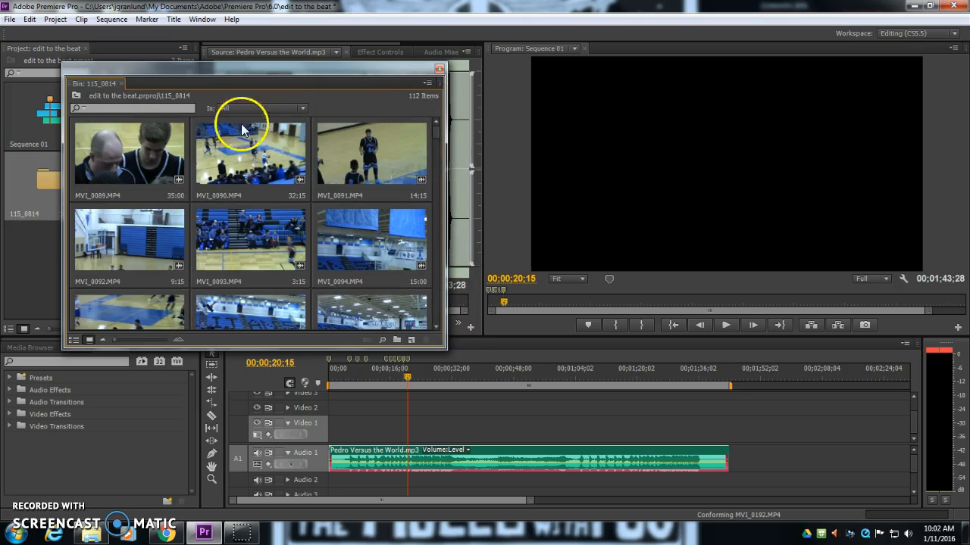
{"action": "left_click_drag", "start_coordinate": [438, 132], "coordinate": [435, 310]}
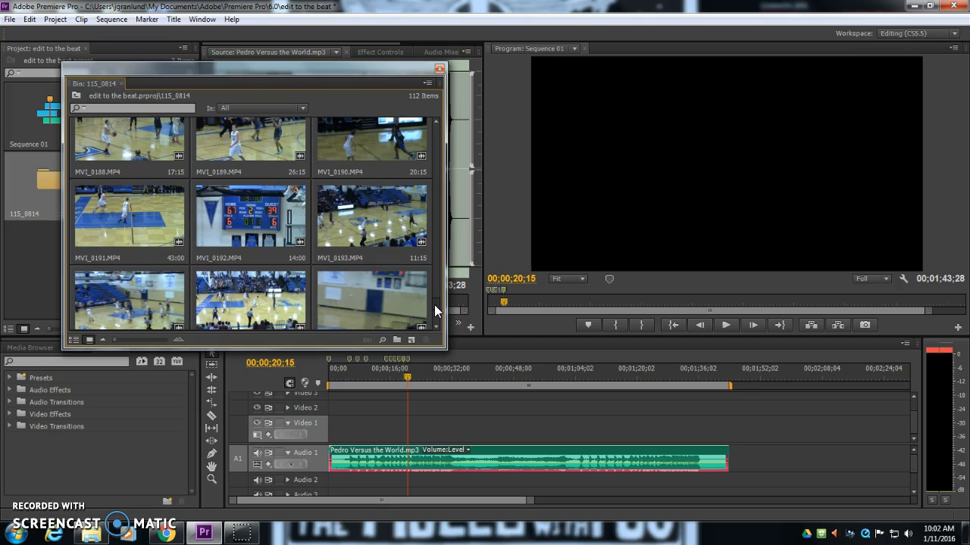
{"action": "scroll", "coordinate": [434, 304], "scroll_direction": "up", "scroll_amount": 1}
{"action": "left_click", "coordinate": [108, 56]}
{"action": "left_click_drag", "start_coordinate": [127, 68], "coordinate": [149, 43]}
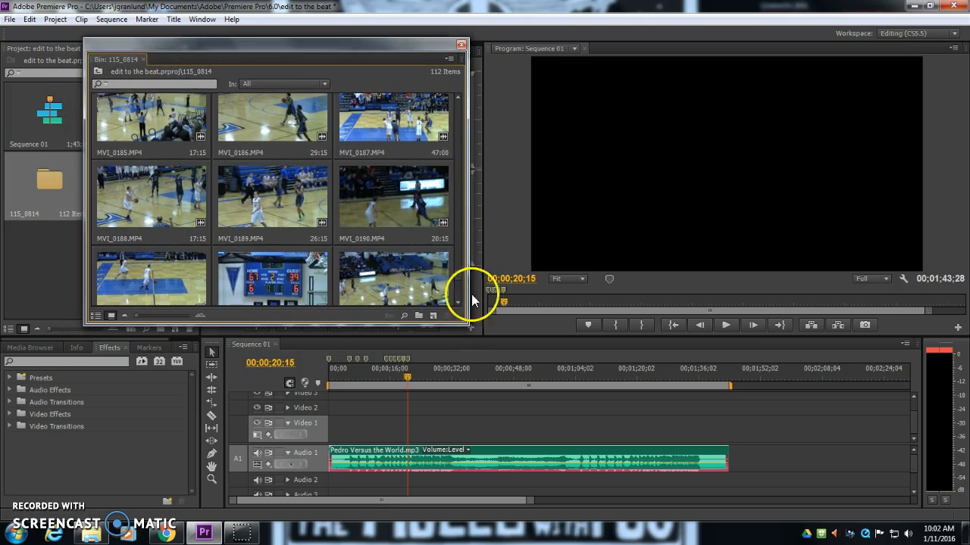
{"action": "left_click_drag", "start_coordinate": [466, 324], "coordinate": [505, 480]}
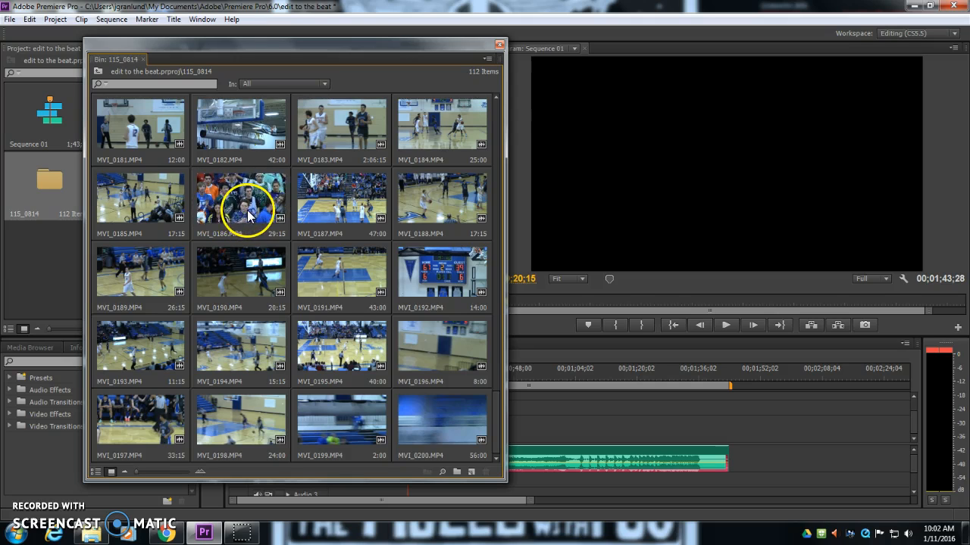
Step: Open MVI_0103.MP4 from the bin in the source monitor and move the bin window aside
{"action": "left_click_drag", "start_coordinate": [496, 410], "coordinate": [499, 97]}
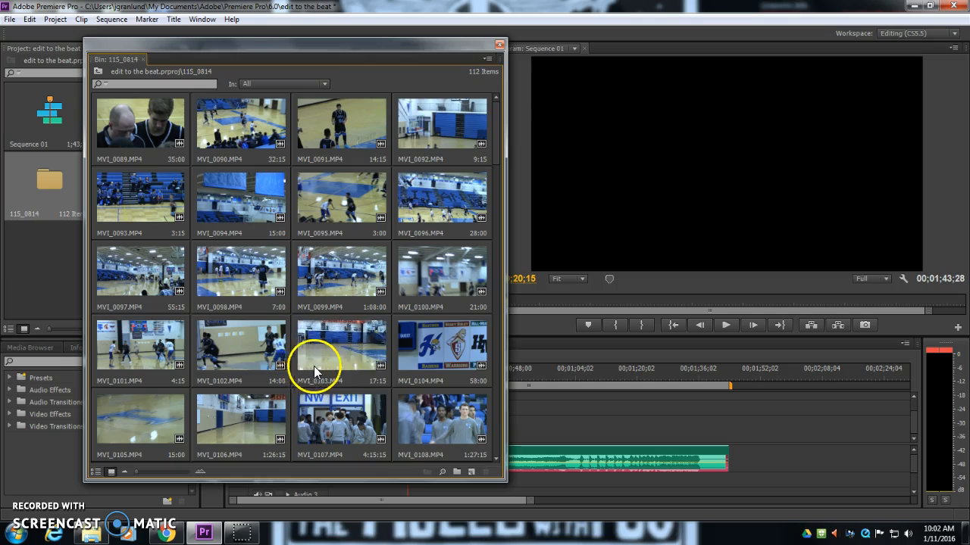
{"action": "double_click", "coordinate": [340, 369]}
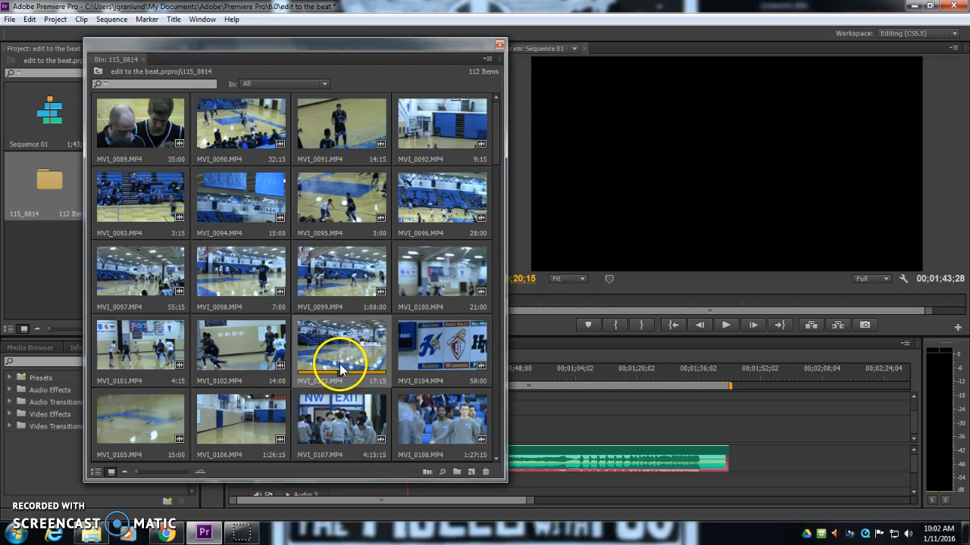
{"action": "left_click_drag", "start_coordinate": [238, 40], "coordinate": [708, 20]}
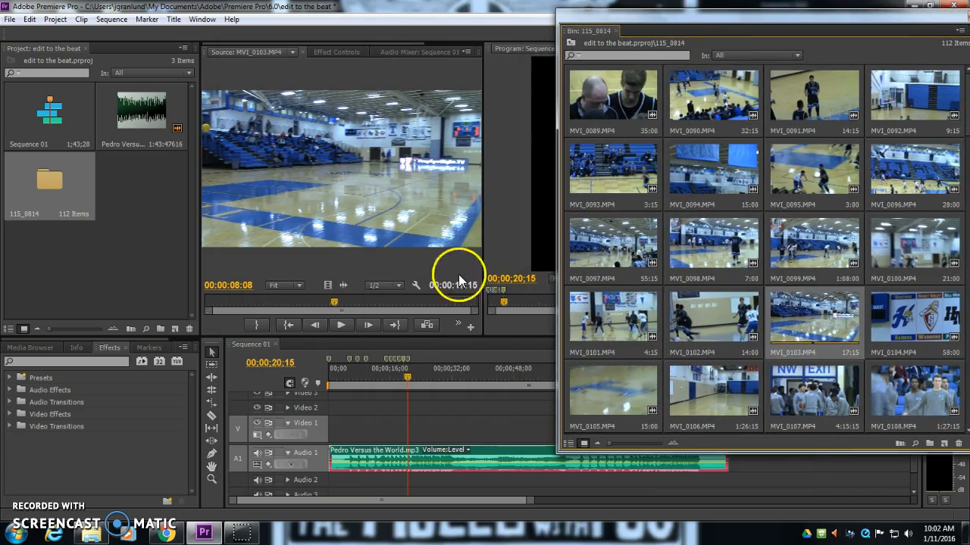
Step: Mark an In and Out range of about 3 seconds on MVI_0103.MP4 in the source monitor
{"action": "left_click_drag", "start_coordinate": [334, 300], "coordinate": [265, 302]}
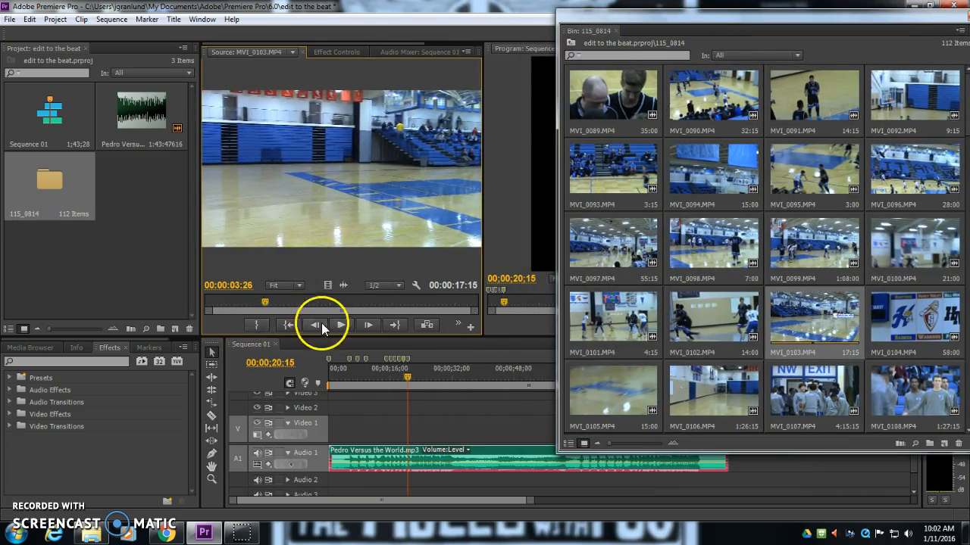
{"action": "left_click_drag", "start_coordinate": [199, 320], "coordinate": [146, 321]}
{"action": "left_click", "coordinate": [204, 325]}
{"action": "left_click_drag", "start_coordinate": [232, 300], "coordinate": [314, 302]}
{"action": "left_click", "coordinate": [230, 326]}
Step: Place the marked video-only portion of MVI_0103.MP4 at the start of Video 1 in the sequence
{"action": "left_click_drag", "start_coordinate": [293, 196], "coordinate": [334, 414]}
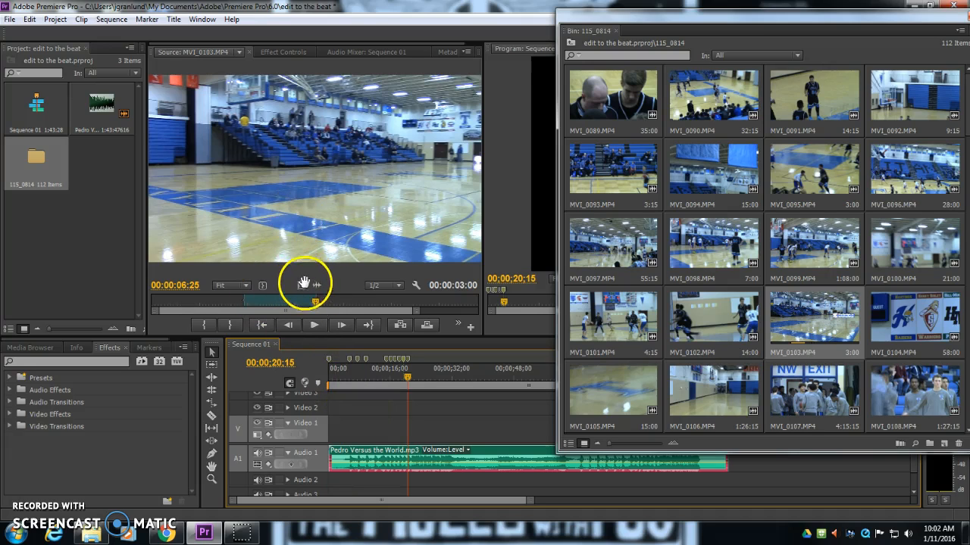
{"action": "left_click_drag", "start_coordinate": [302, 286], "coordinate": [335, 430]}
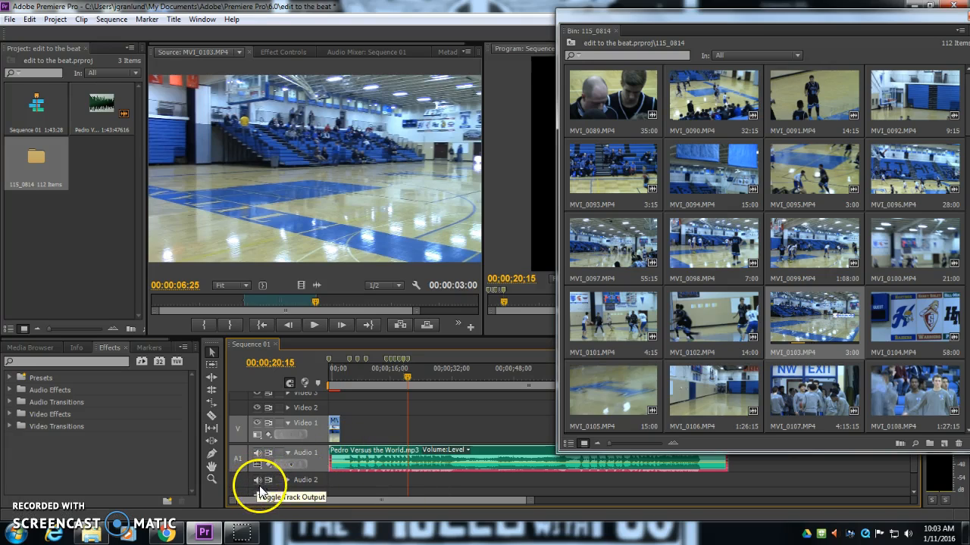
{"action": "left_click", "coordinate": [330, 370]}
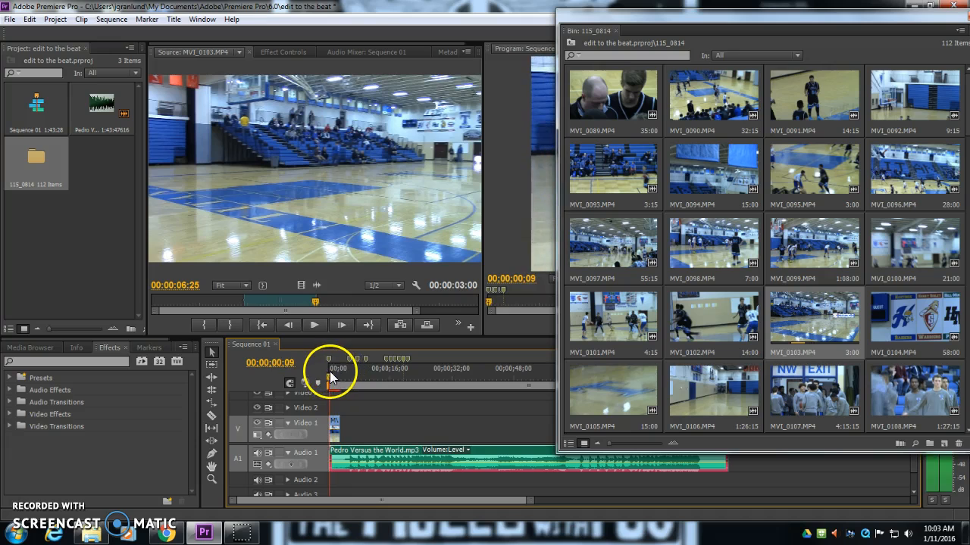
Step: Scroll the 115_0814 bin, open MVI_0108.MP4 in the source monitor, and move the bin window aside
{"action": "left_click_drag", "start_coordinate": [636, 26], "coordinate": [221, 48]}
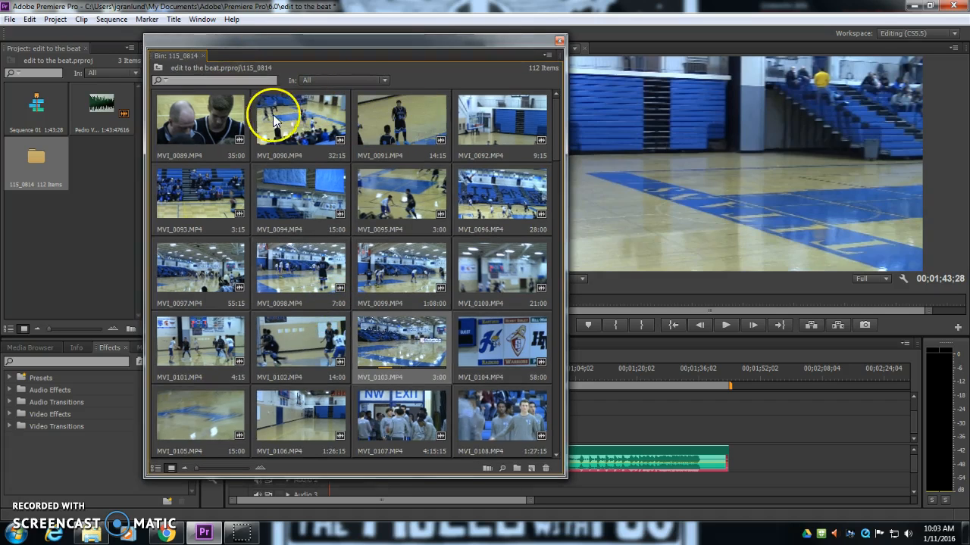
{"action": "scroll", "coordinate": [220, 265], "scroll_direction": "down", "scroll_amount": 2}
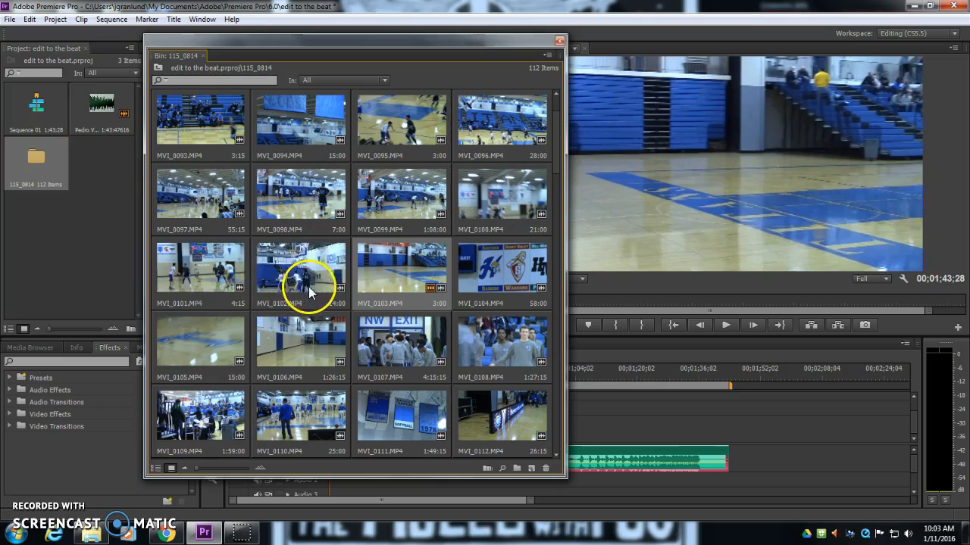
{"action": "scroll", "coordinate": [309, 287], "scroll_direction": "down", "scroll_amount": 2}
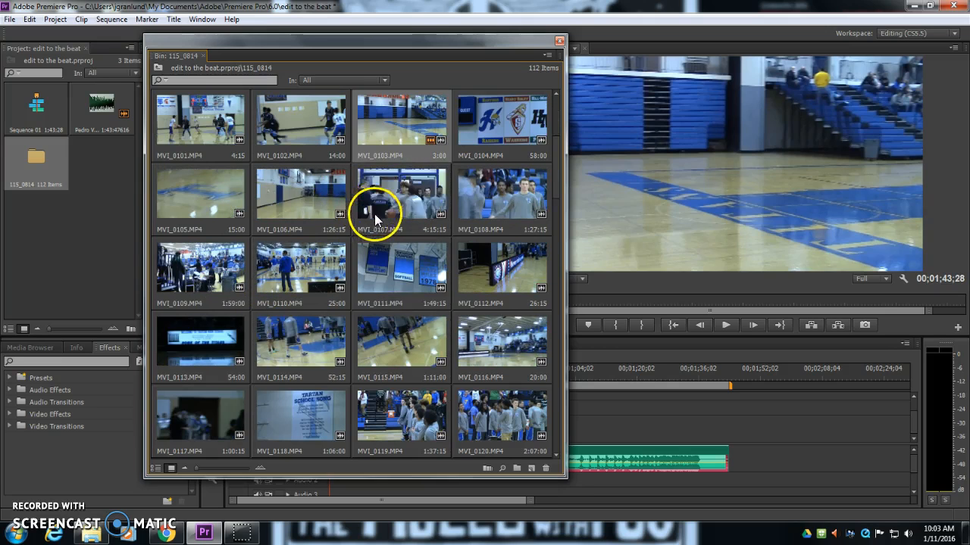
{"action": "double_click", "coordinate": [466, 216]}
{"action": "left_click_drag", "start_coordinate": [231, 36], "coordinate": [754, 4]}
Step: Mark a 3:21 In/Out range on MVI_0108.MP4 and place its video after the first clip on Video 1
{"action": "left_click_drag", "start_coordinate": [174, 301], "coordinate": [200, 301]}
{"action": "left_click", "coordinate": [204, 326]}
{"action": "left_click", "coordinate": [201, 324]}
{"action": "left_click", "coordinate": [228, 325]}
{"action": "left_click_drag", "start_coordinate": [255, 222], "coordinate": [340, 406]}
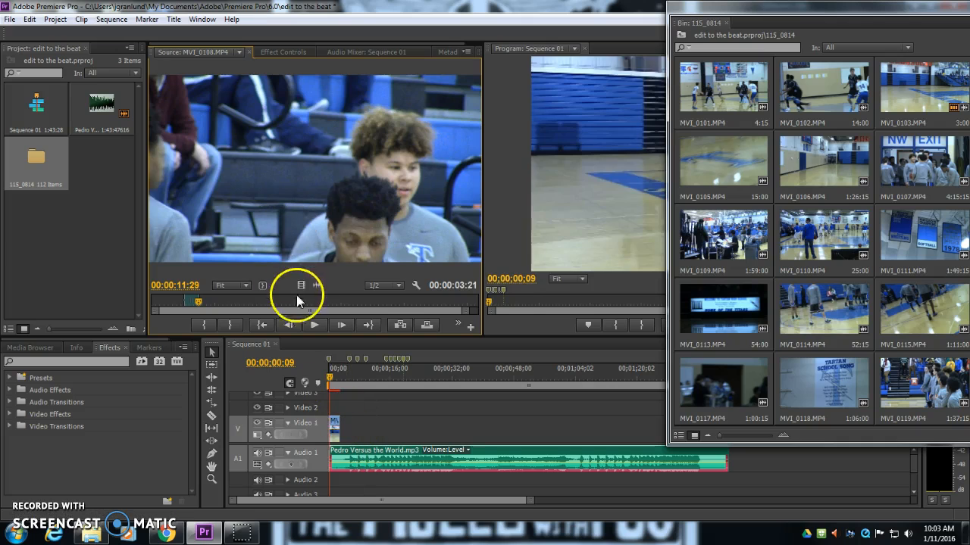
{"action": "left_click_drag", "start_coordinate": [297, 288], "coordinate": [345, 428]}
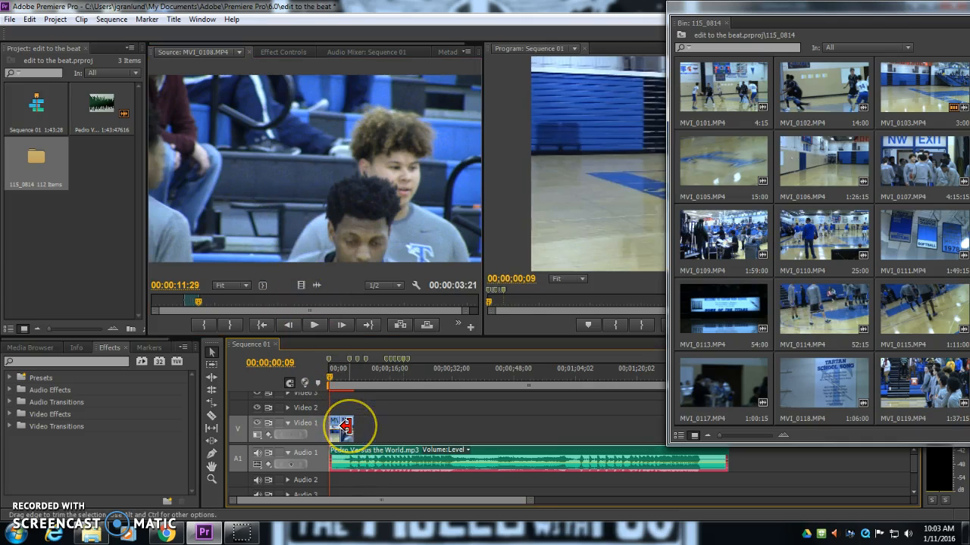
Step: Set the MVI_0108 clip's speed to 50% with Speed/Duration
{"action": "right_click", "coordinate": [346, 429]}
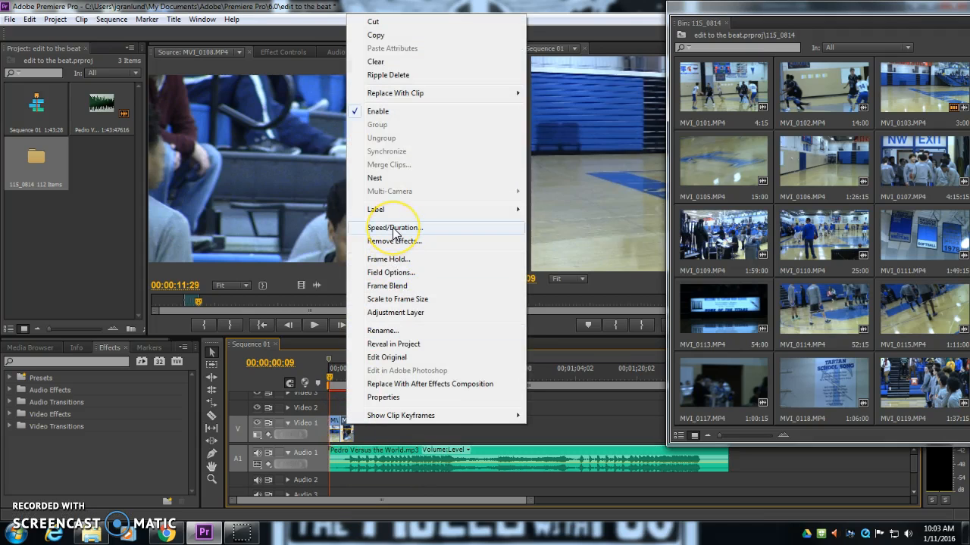
{"action": "left_click", "coordinate": [393, 228]}
{"action": "left_click", "coordinate": [478, 231]}
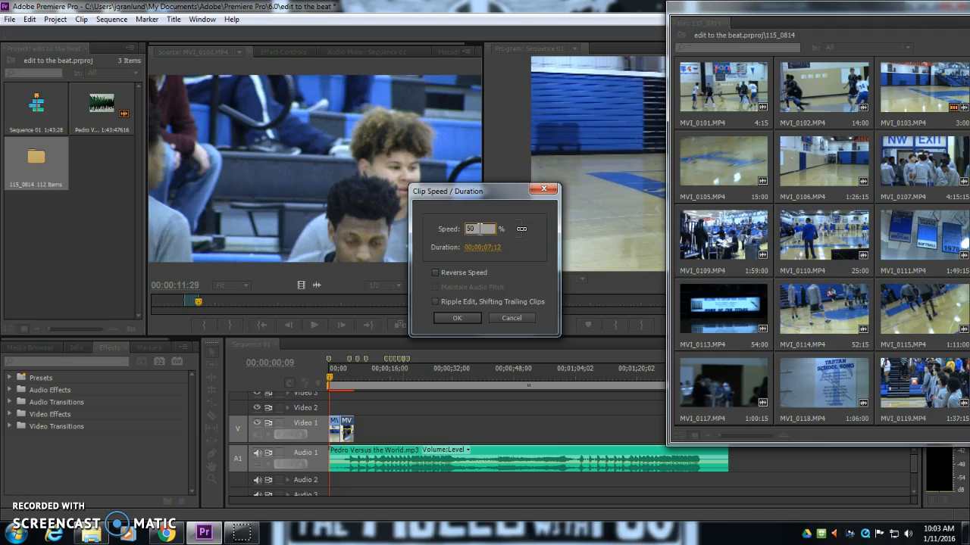
{"action": "left_click", "coordinate": [455, 319]}
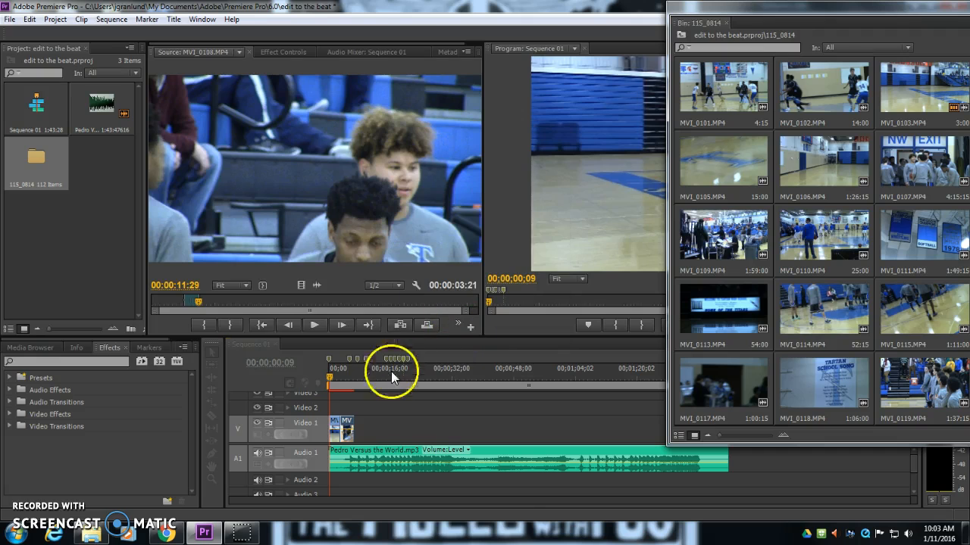
Step: Set the first clip's speed to 50%, moving the second clip aside and then back against it
{"action": "left_click_drag", "start_coordinate": [353, 424], "coordinate": [392, 419]}
{"action": "right_click", "coordinate": [335, 428]}
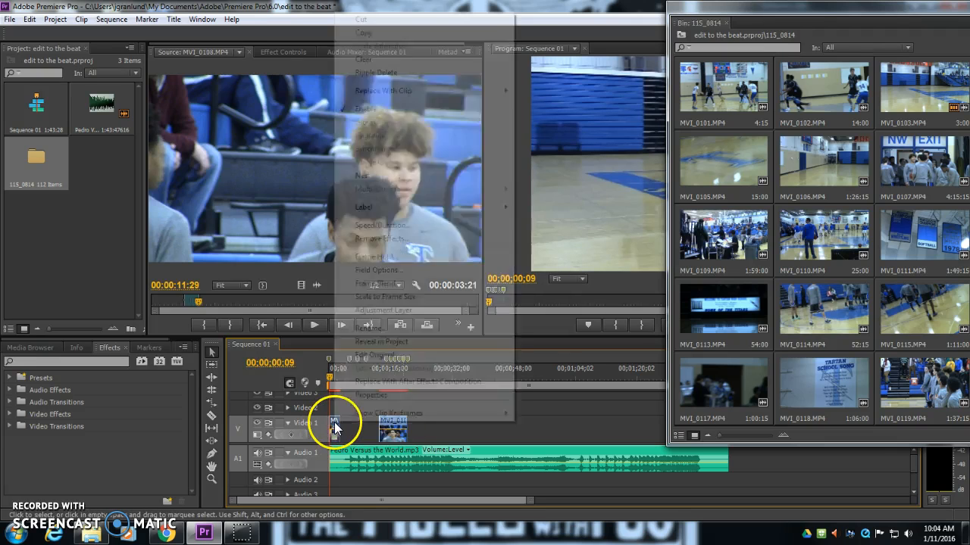
{"action": "left_click", "coordinate": [402, 223]}
{"action": "type", "text": "50"}
{"action": "key", "text": "Return"}
{"action": "left_click_drag", "start_coordinate": [390, 416], "coordinate": [365, 422]}
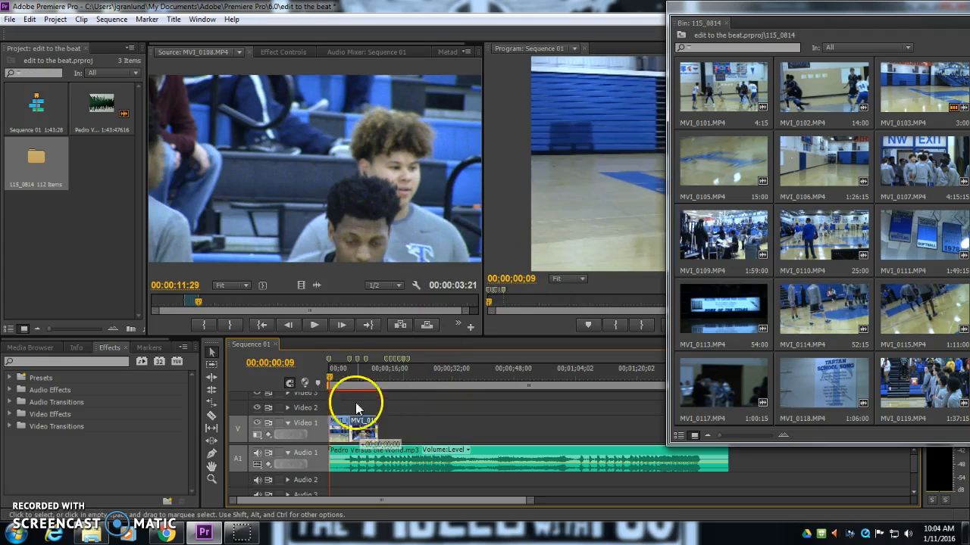
Step: Close the floating 115_0814 bin window
{"action": "left_click", "coordinate": [331, 369]}
{"action": "left_click_drag", "start_coordinate": [833, 15], "coordinate": [710, 23]}
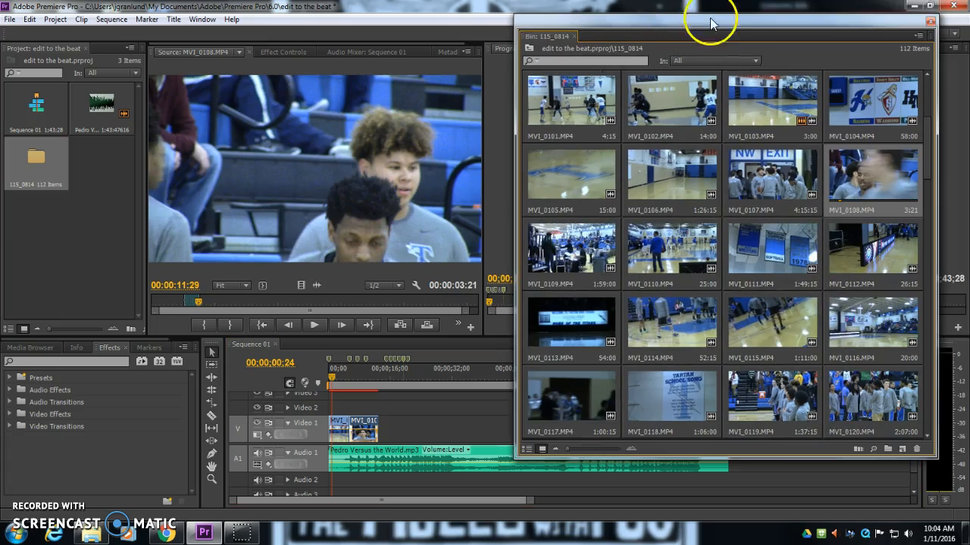
{"action": "left_click", "coordinate": [927, 22]}
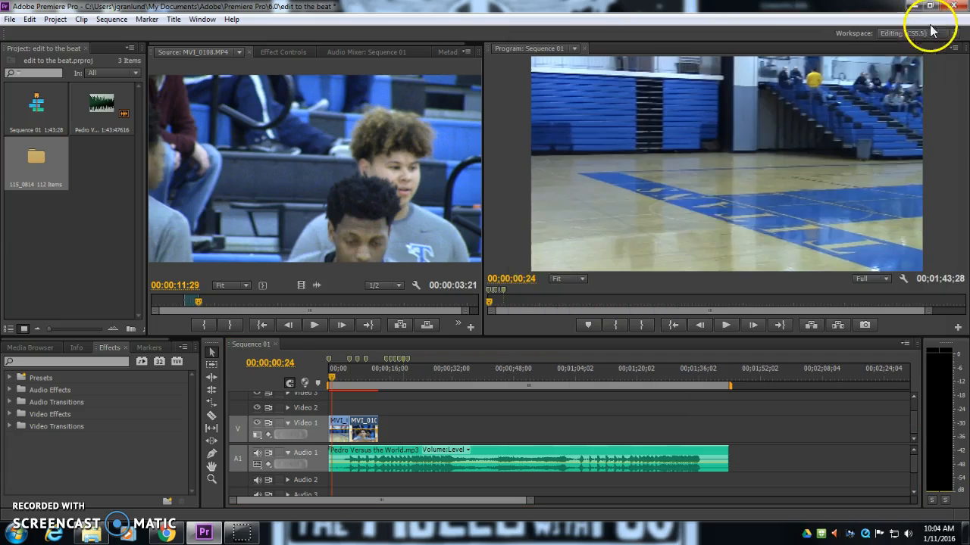
Step: Play back the start of the sequence to review the two slowed clips
{"action": "left_click", "coordinate": [349, 377]}
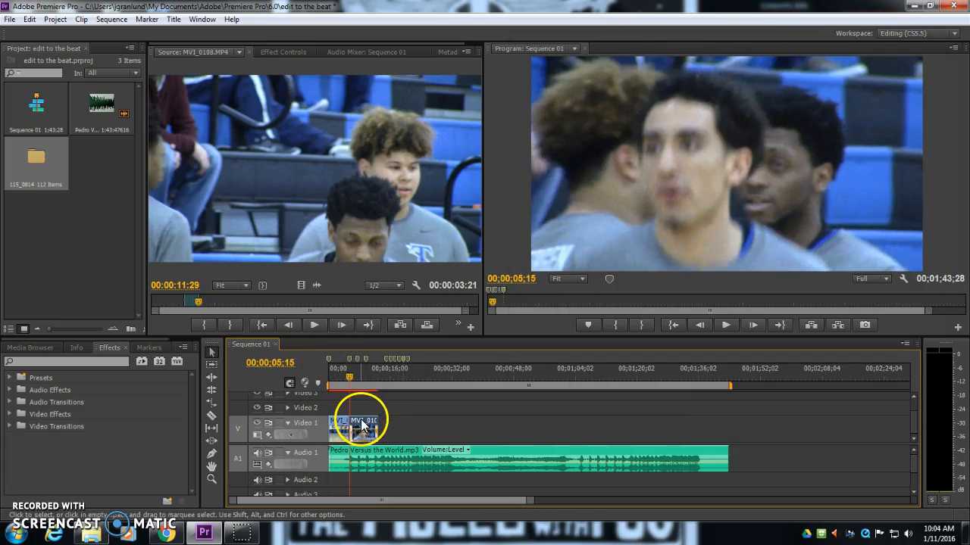
{"action": "left_click", "coordinate": [339, 381]}
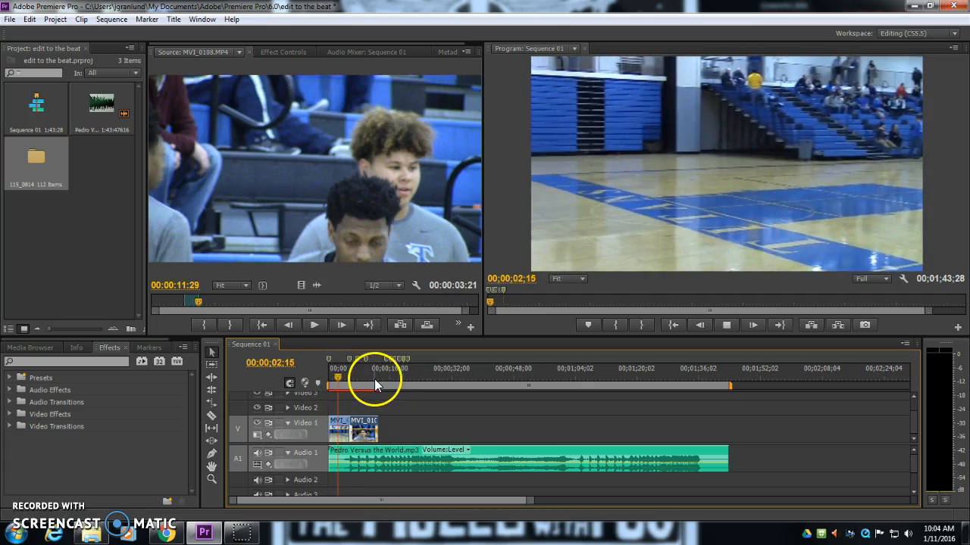
{"action": "key", "text": "space"}
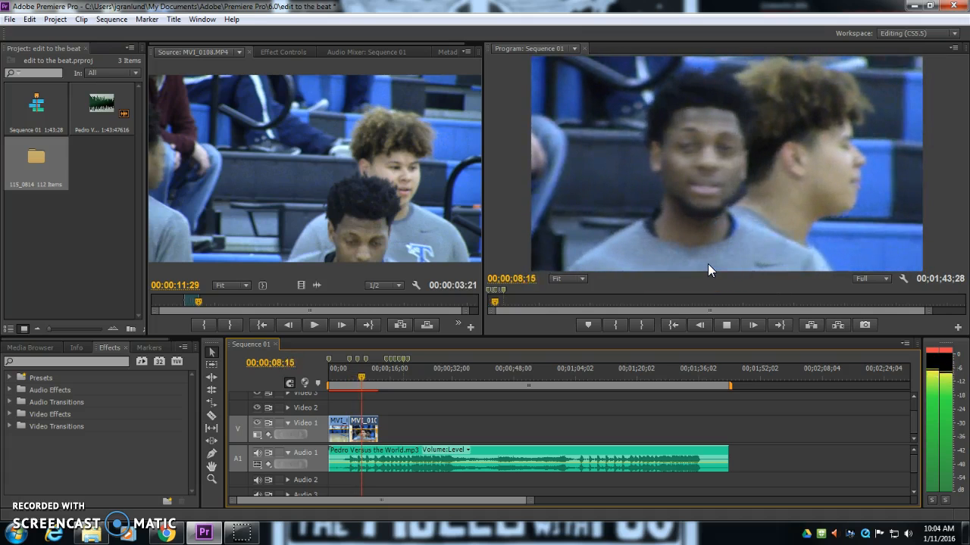
{"action": "key", "text": "space"}
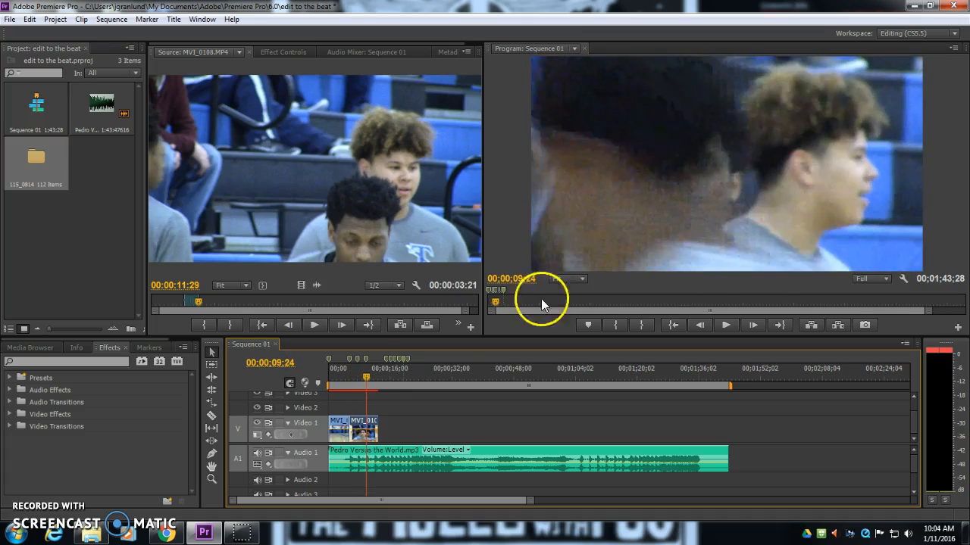
{"action": "left_click_drag", "start_coordinate": [366, 383], "coordinate": [364, 377]}
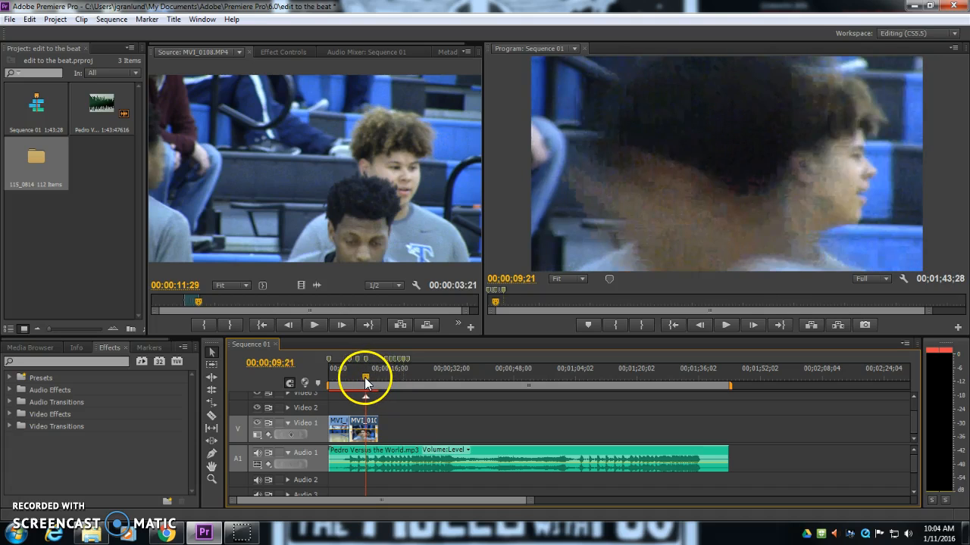